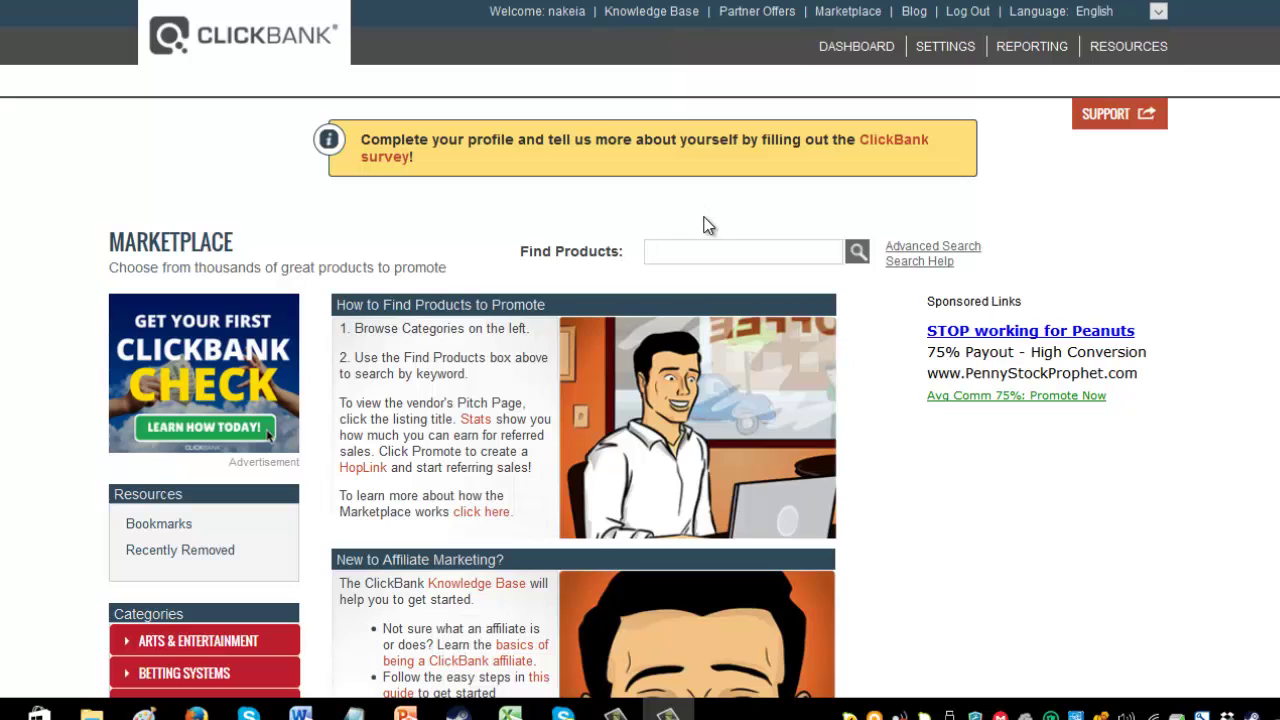
# Step: Expand Health & Fitness in ClickBank's categories and show the Remedies product listings
pyautogui.scroll(-2, 217, 342)
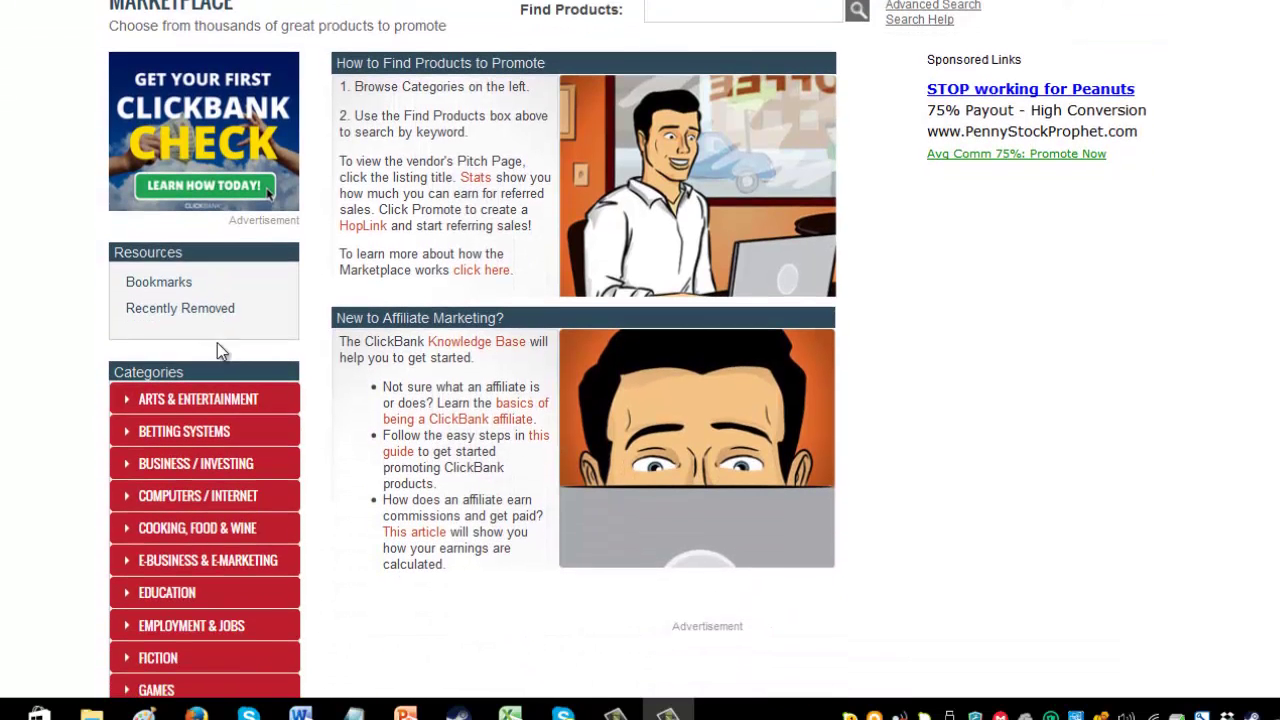
pyautogui.scroll(-3, 236, 398)
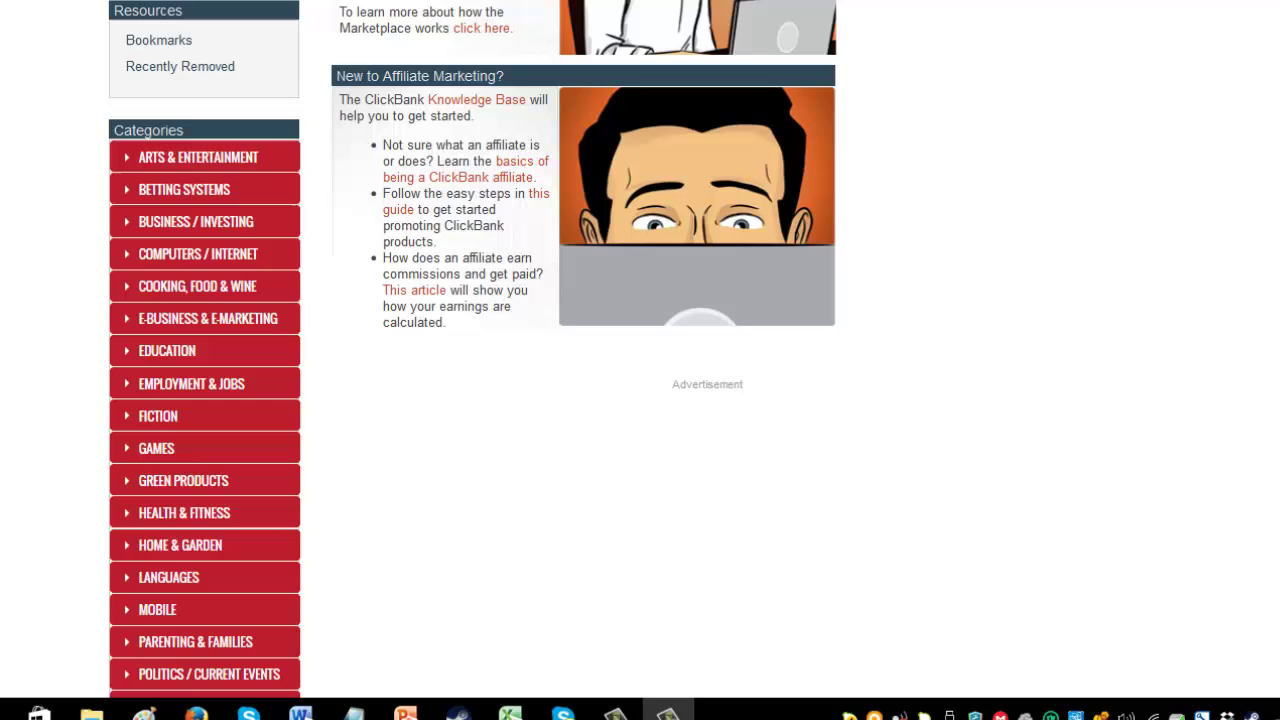
pyautogui.scroll(-3, 10, 460)
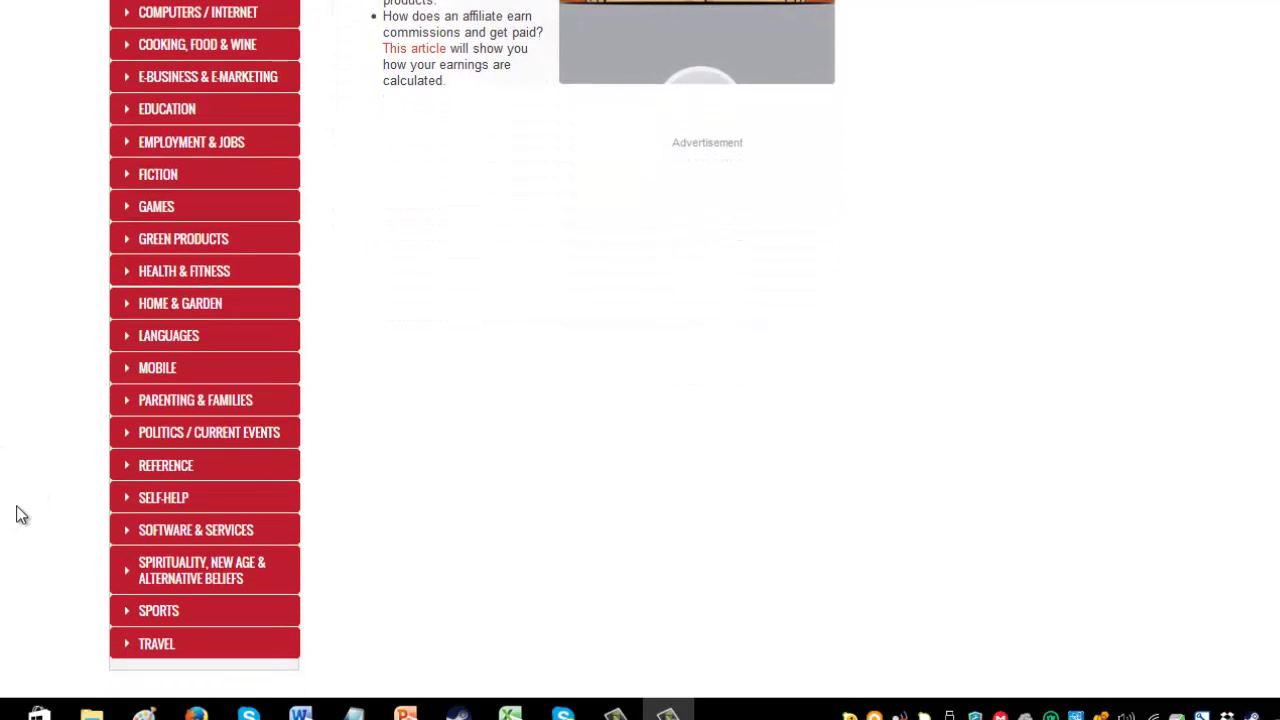
pyautogui.click(125, 275)
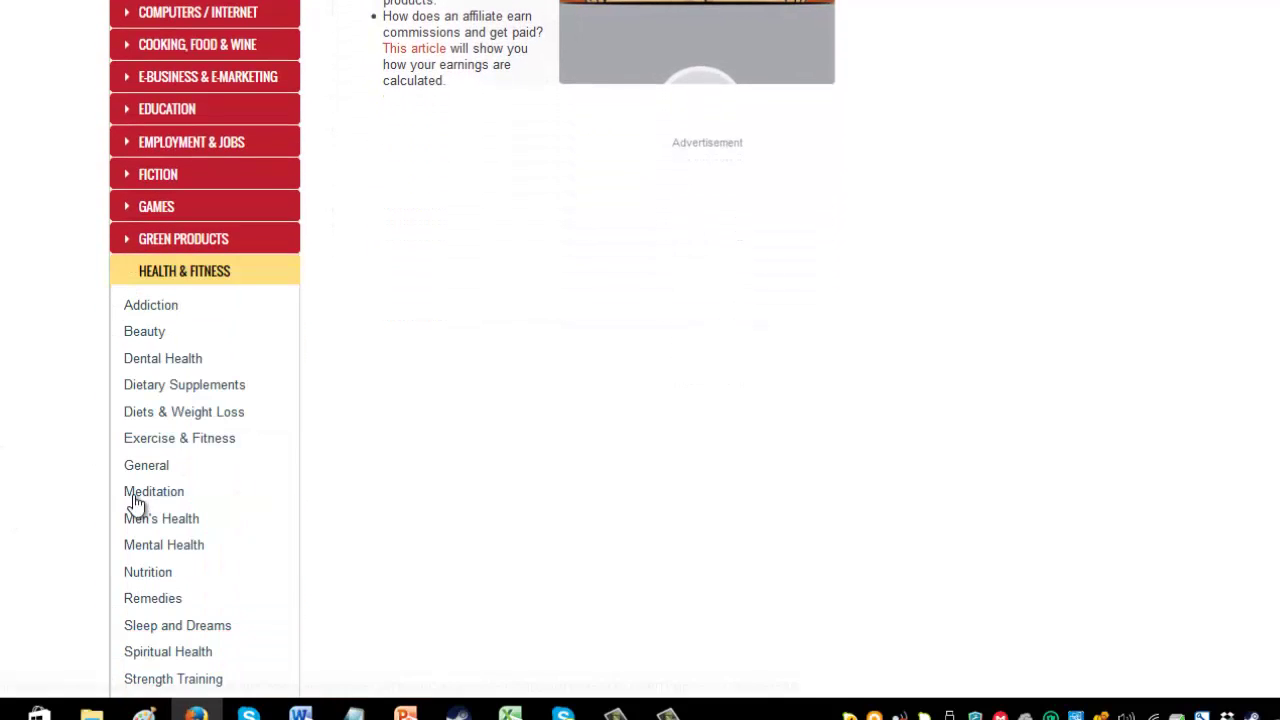
pyautogui.click(148, 600)
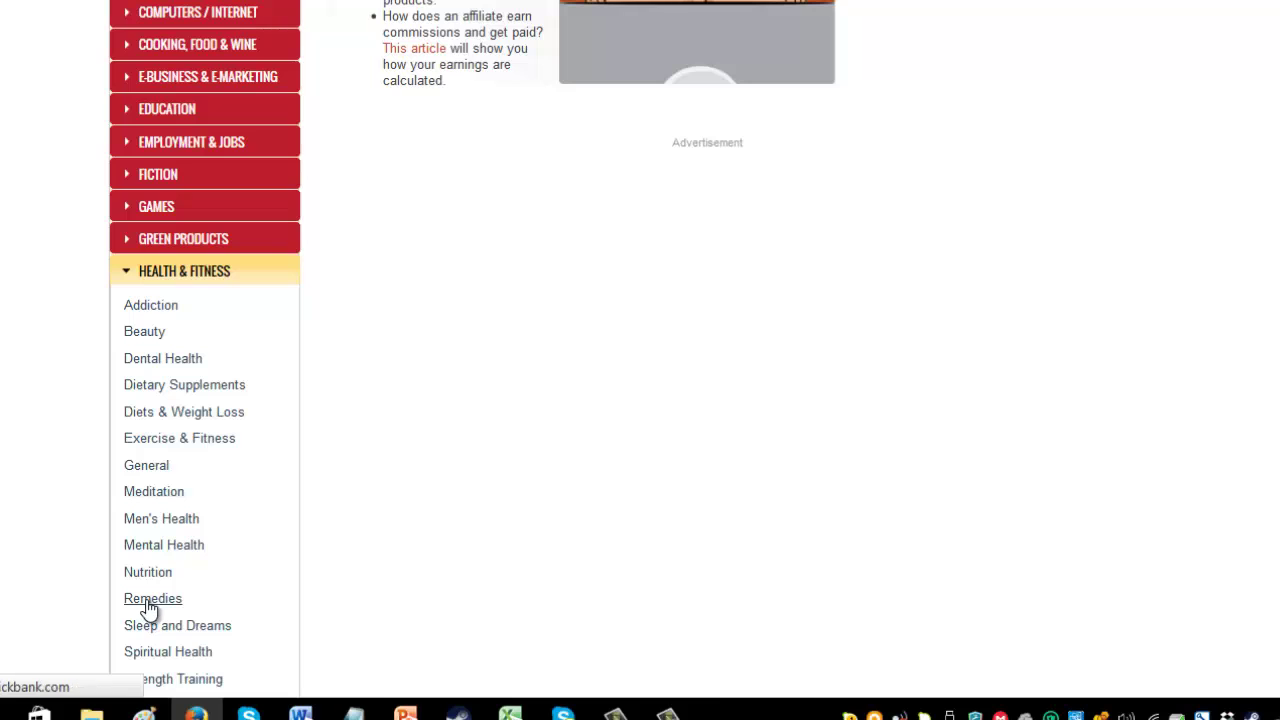
pyautogui.scroll(-5, 420, 250)
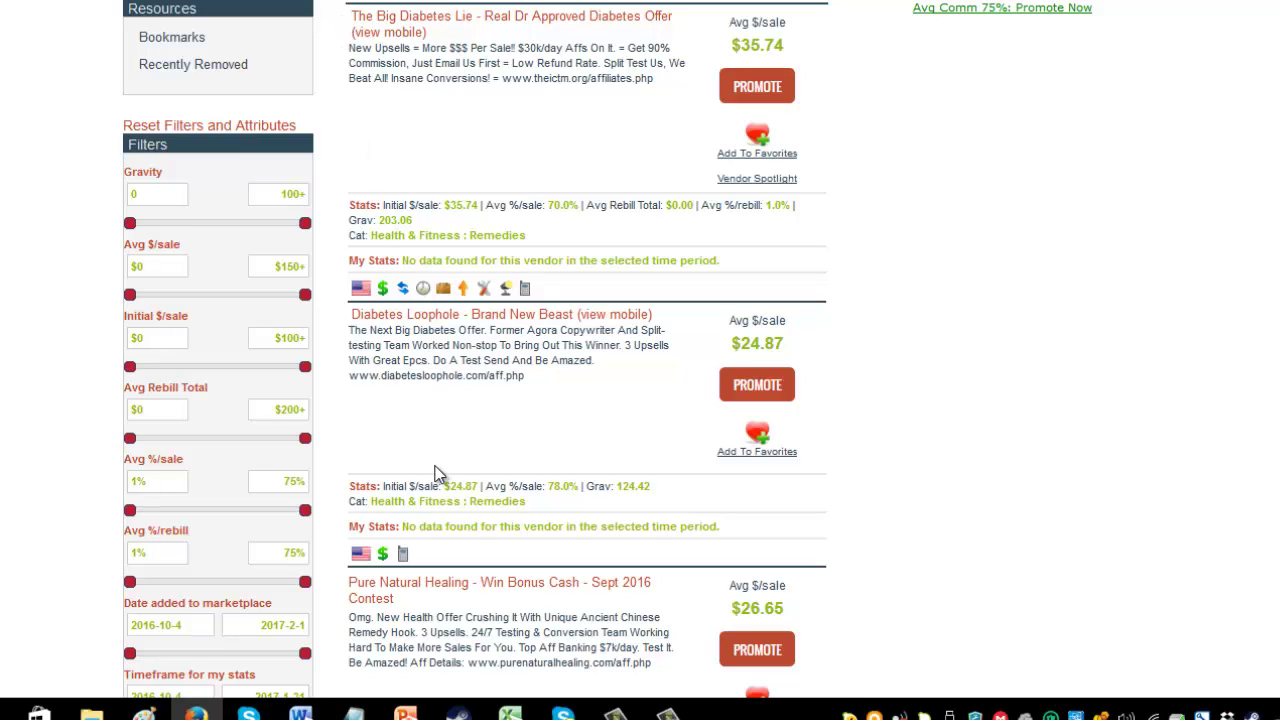
# Step: Bring the product keyword note forward and begin typing 'Th' on the first product line
pyautogui.moveTo(354, 710)
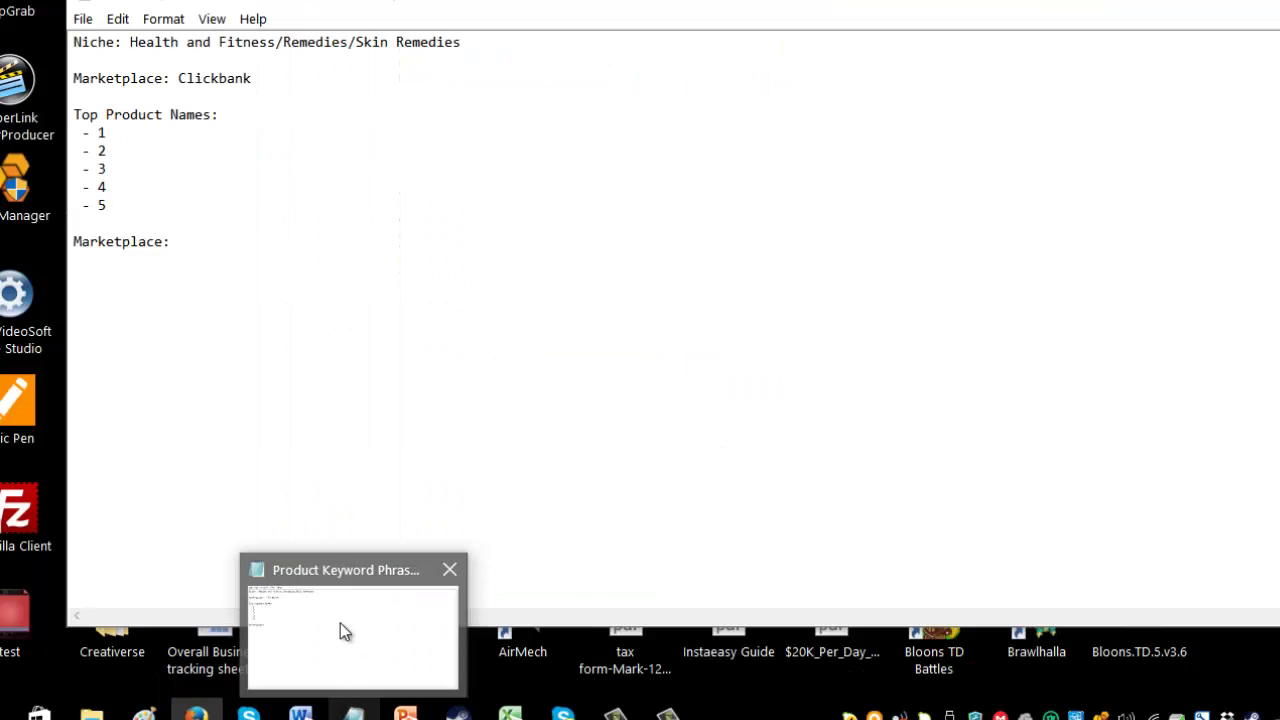
pyautogui.click(340, 630)
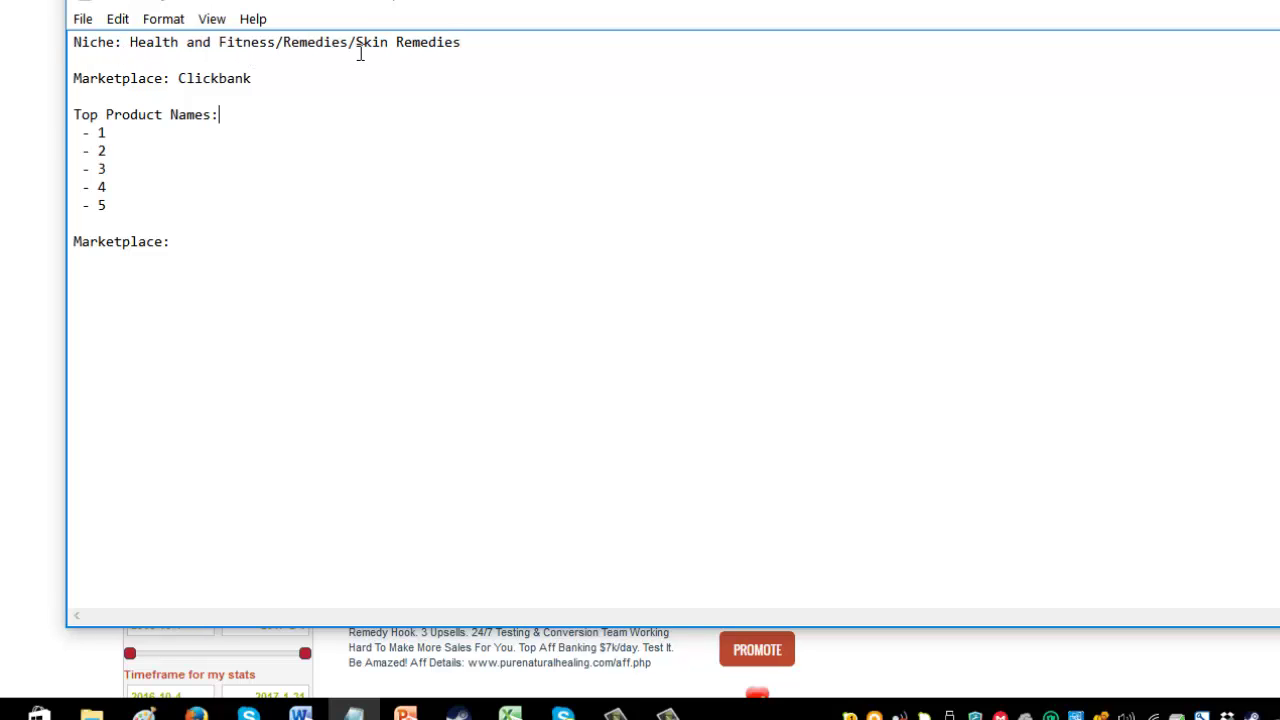
pyautogui.click(137, 136)
pyautogui.moveTo(356, 42); pyautogui.dragTo(465, 42)
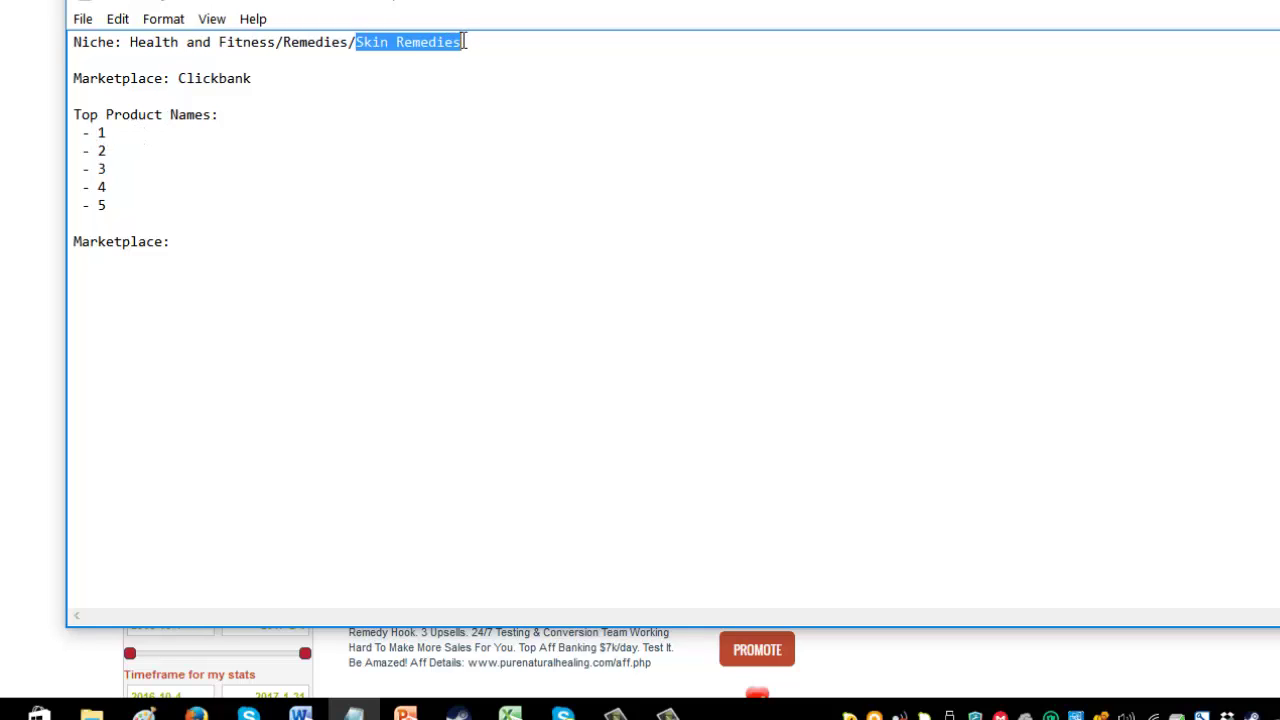
pyautogui.click(413, 47)
pyautogui.click(129, 136)
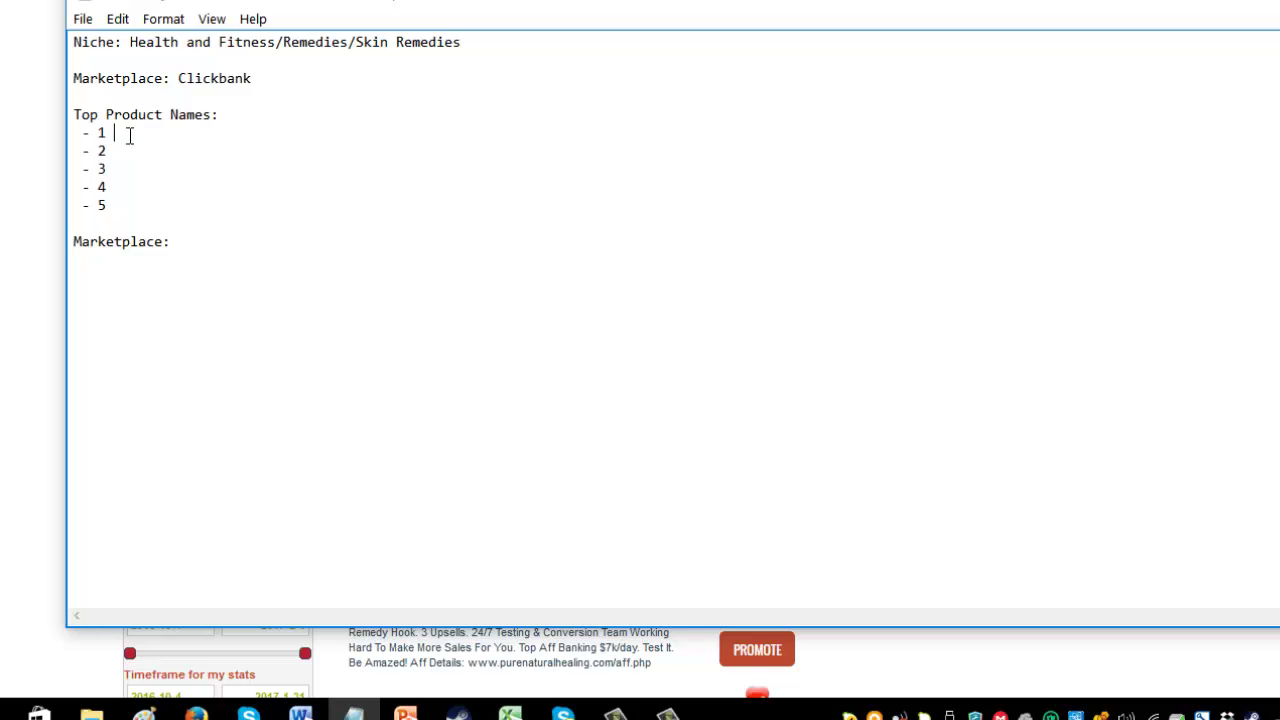
pyautogui.write('The Big Diabetes Lie')
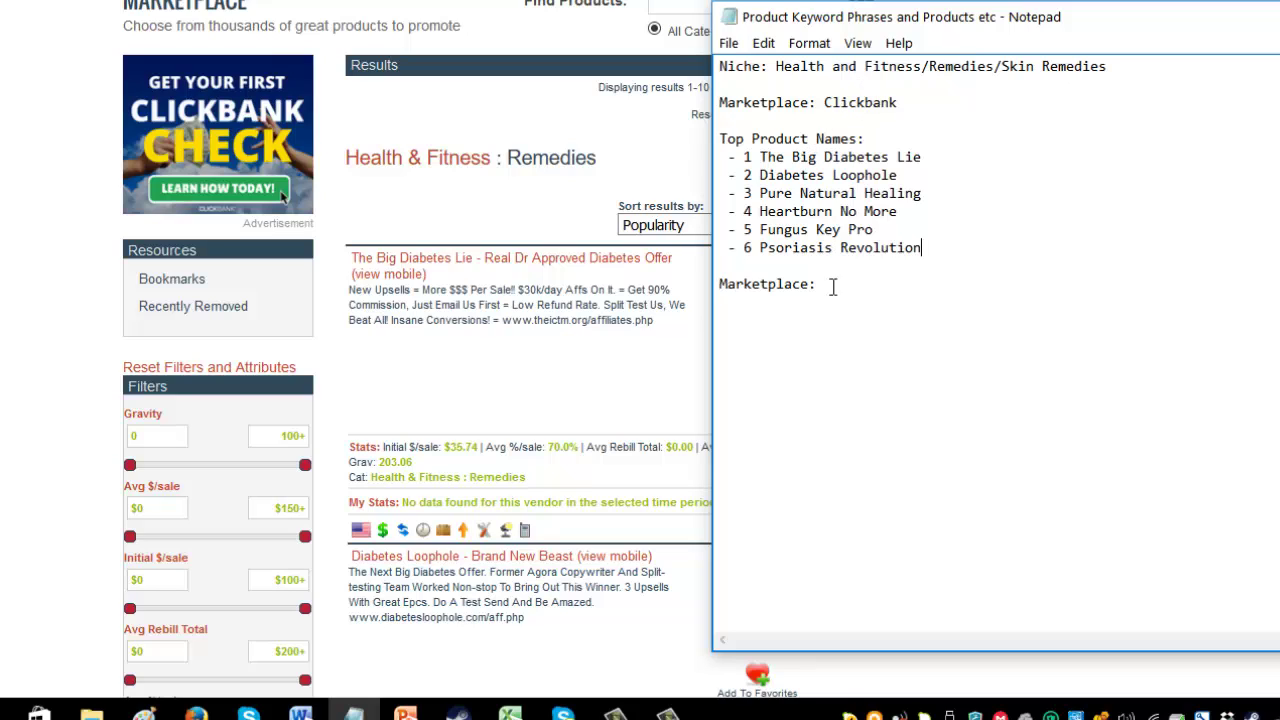
# Step: Move the Notepad window aside to reveal the ClickBank Remedies listings
pyautogui.click(748, 315)
pyautogui.moveTo(1075, 25); pyautogui.dragTo(348, 52)
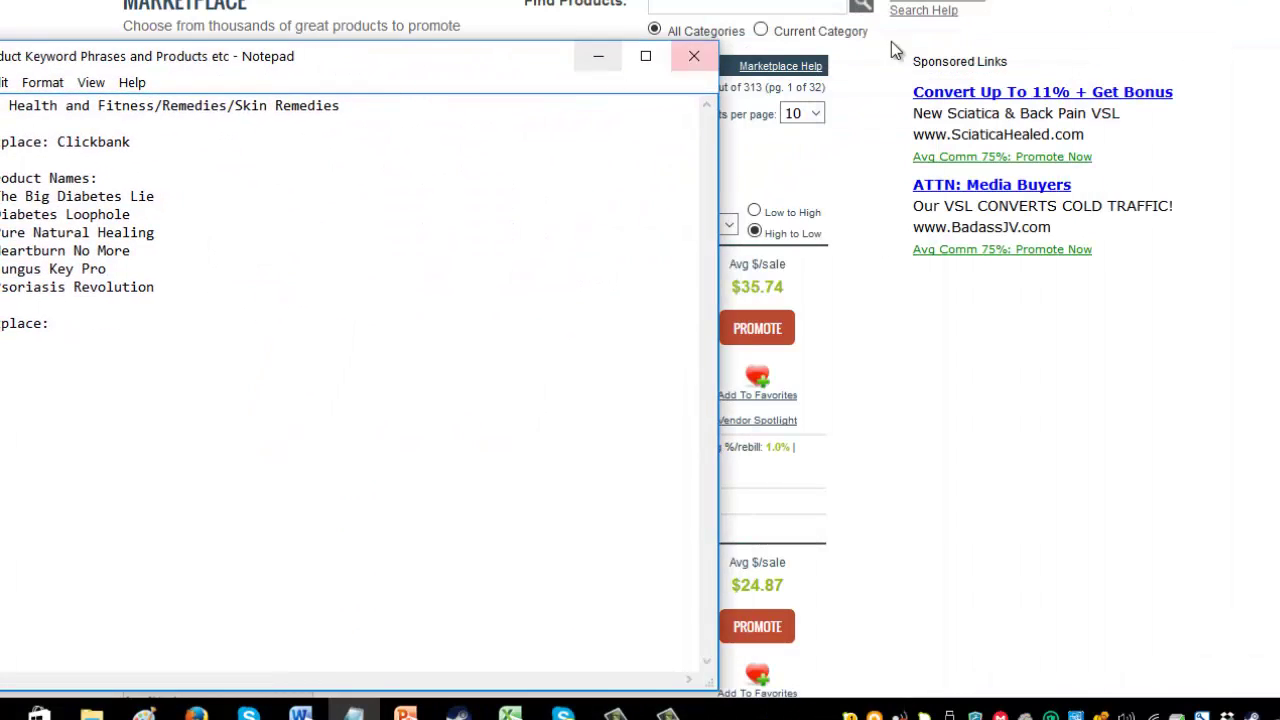
pyautogui.moveTo(468, 68); pyautogui.dragTo(556, 38)
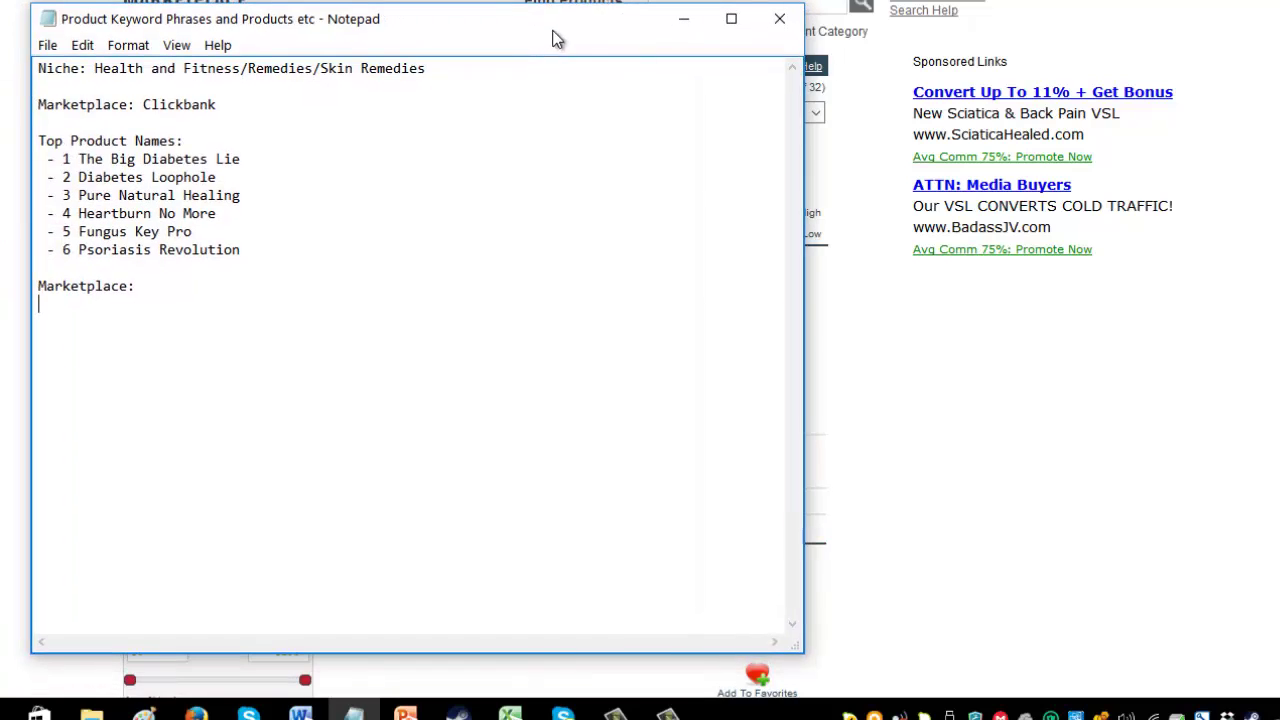
# Step: Browse a Bookmarks toolbar folder of saved affiliate links, then close it
pyautogui.click(1115, 0)
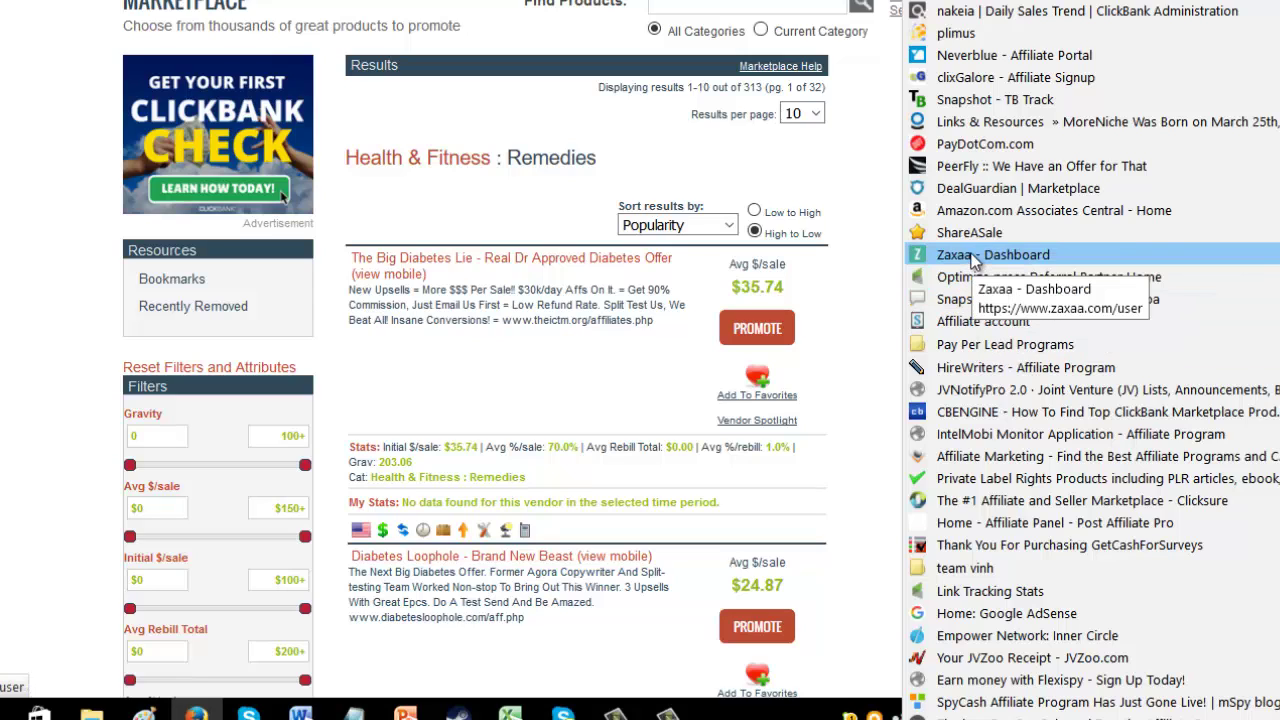
pyautogui.scroll(-6, 1010, 220)
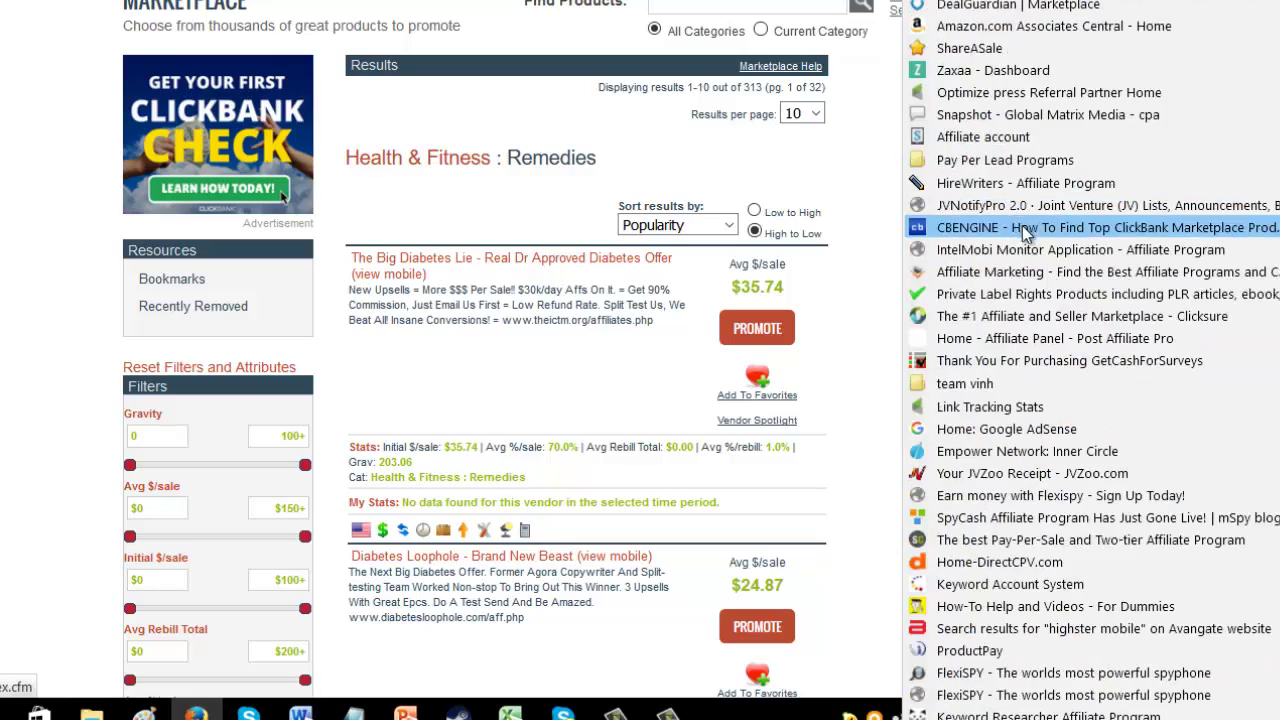
pyautogui.scroll(6, 1024, 227)
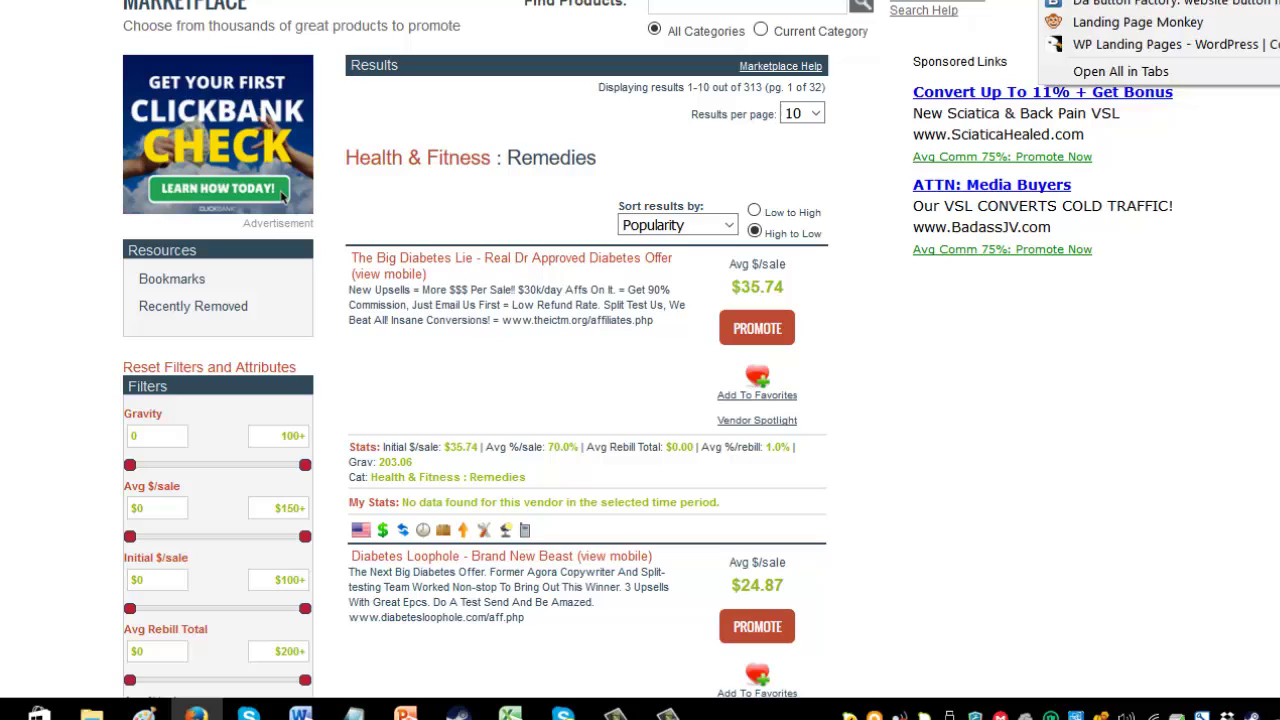
pyautogui.press('Escape')
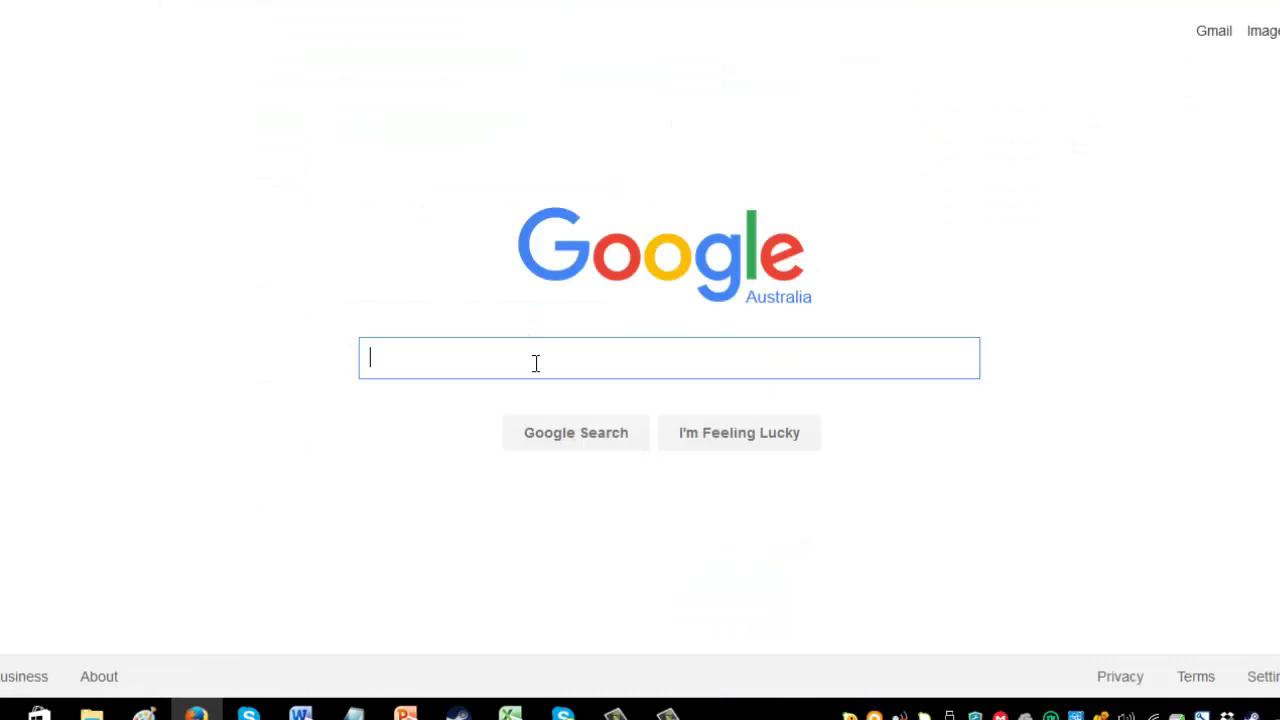
pyautogui.write('pet car')
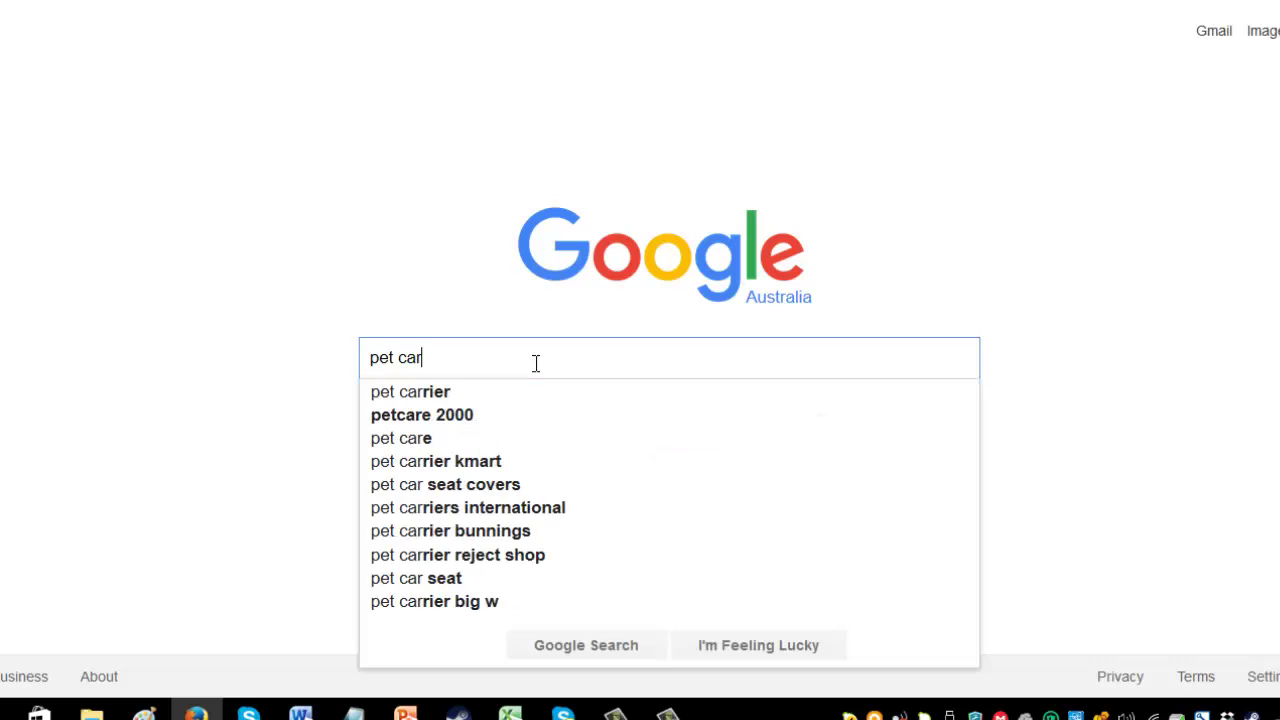
pyautogui.write('e affiliate')
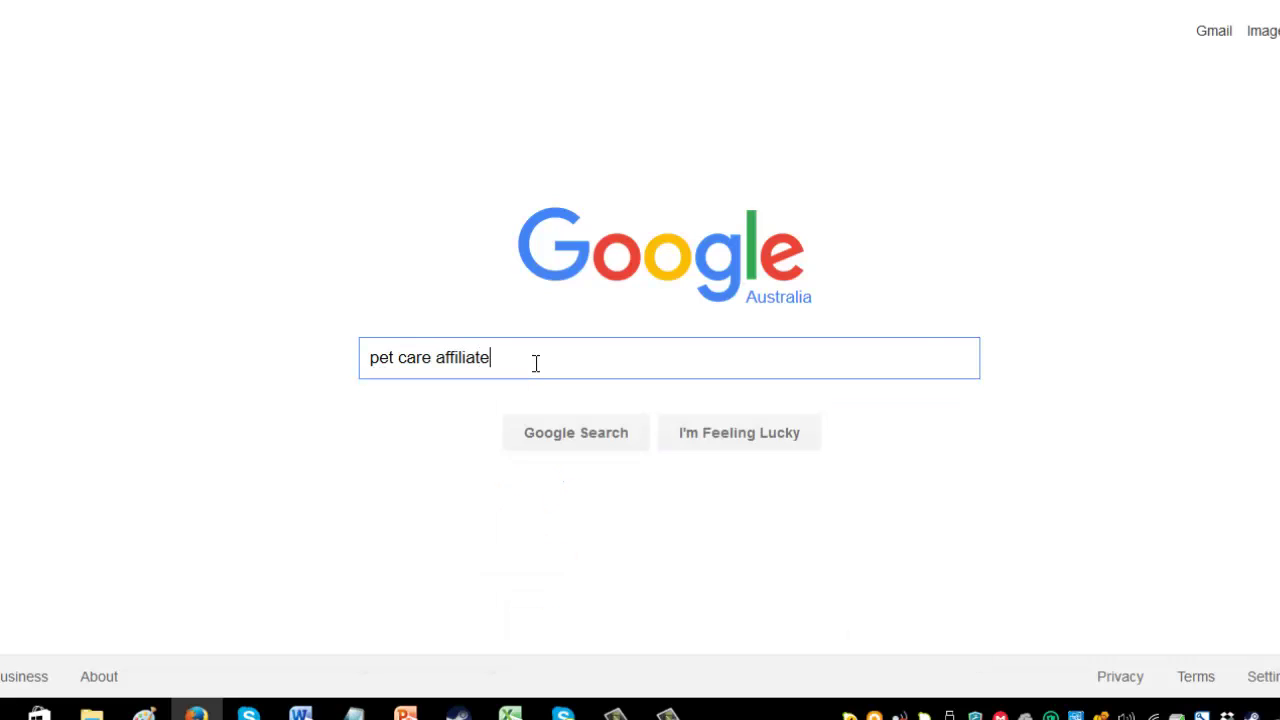
pyautogui.write(' marketplaces')
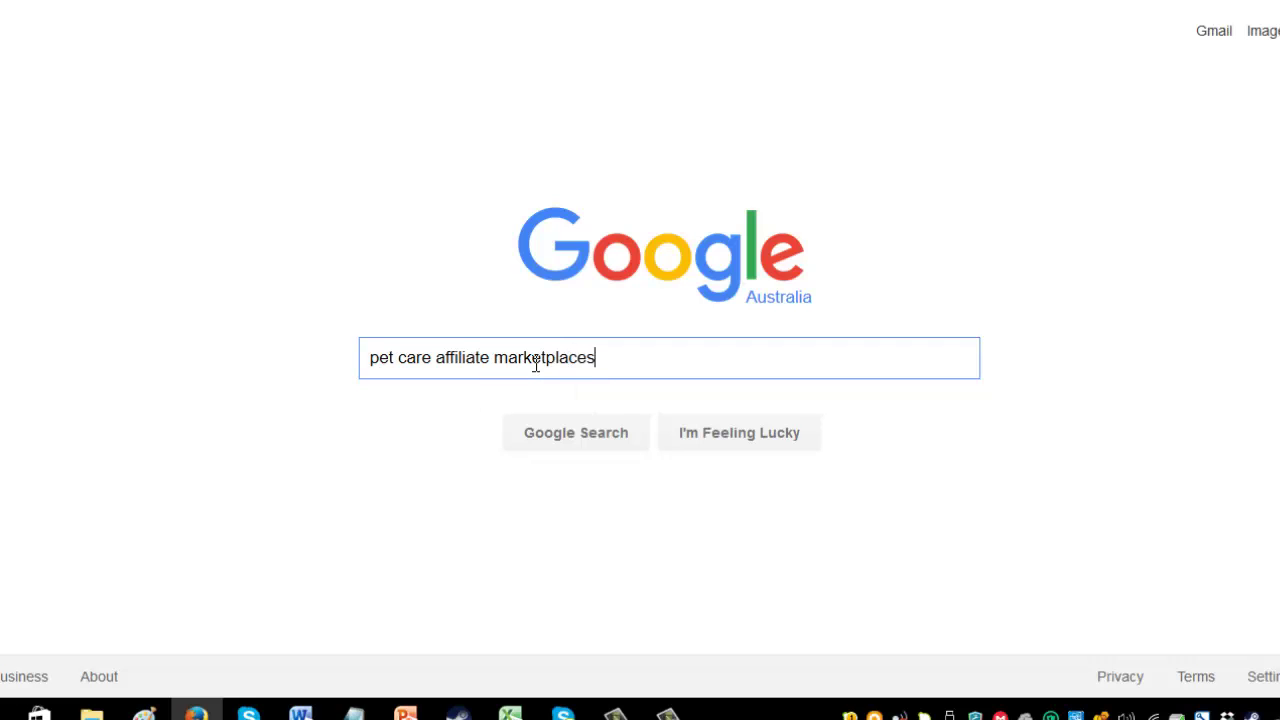
pyautogui.press('Return')
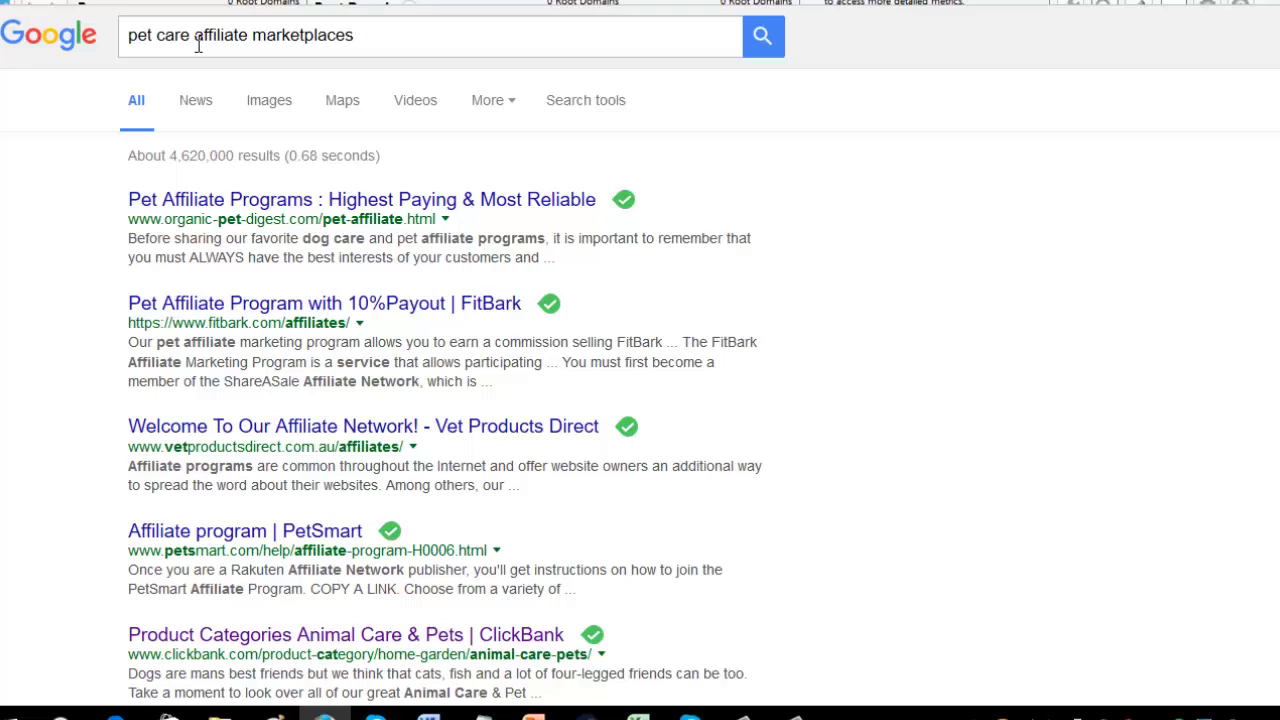
pyautogui.moveTo(194, 38); pyautogui.dragTo(75, 52)
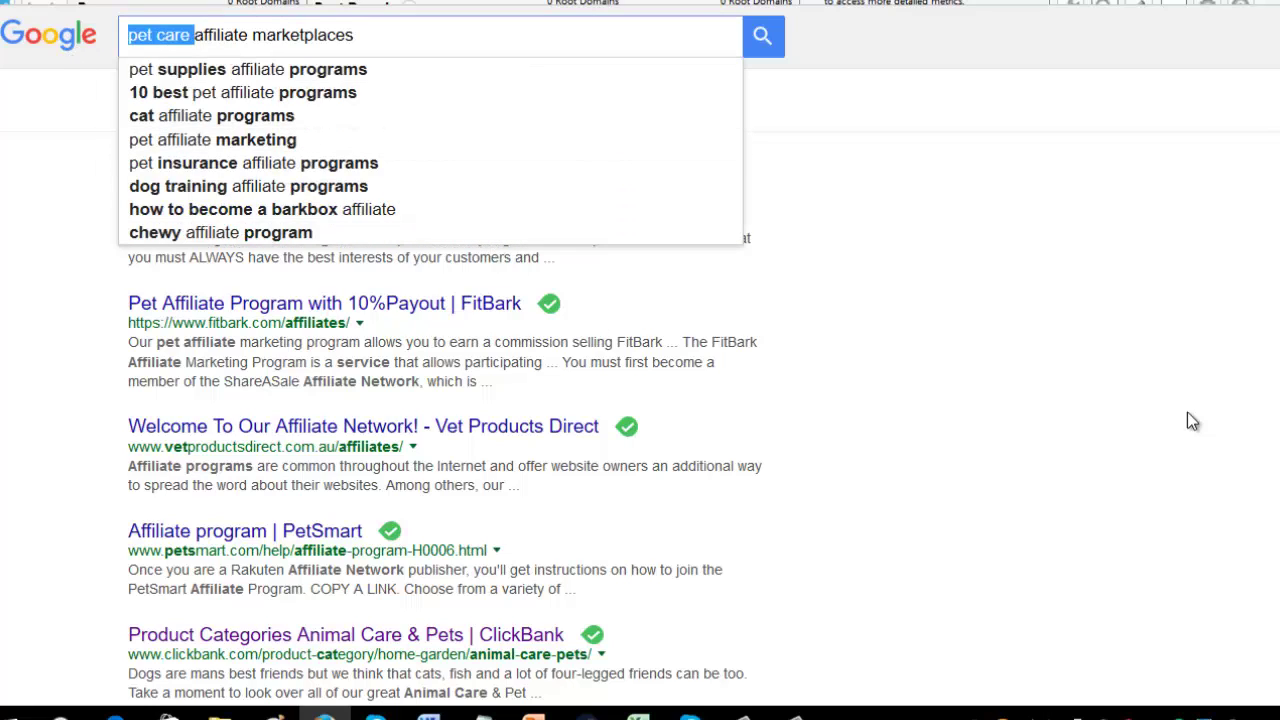
pyautogui.click(1085, 366)
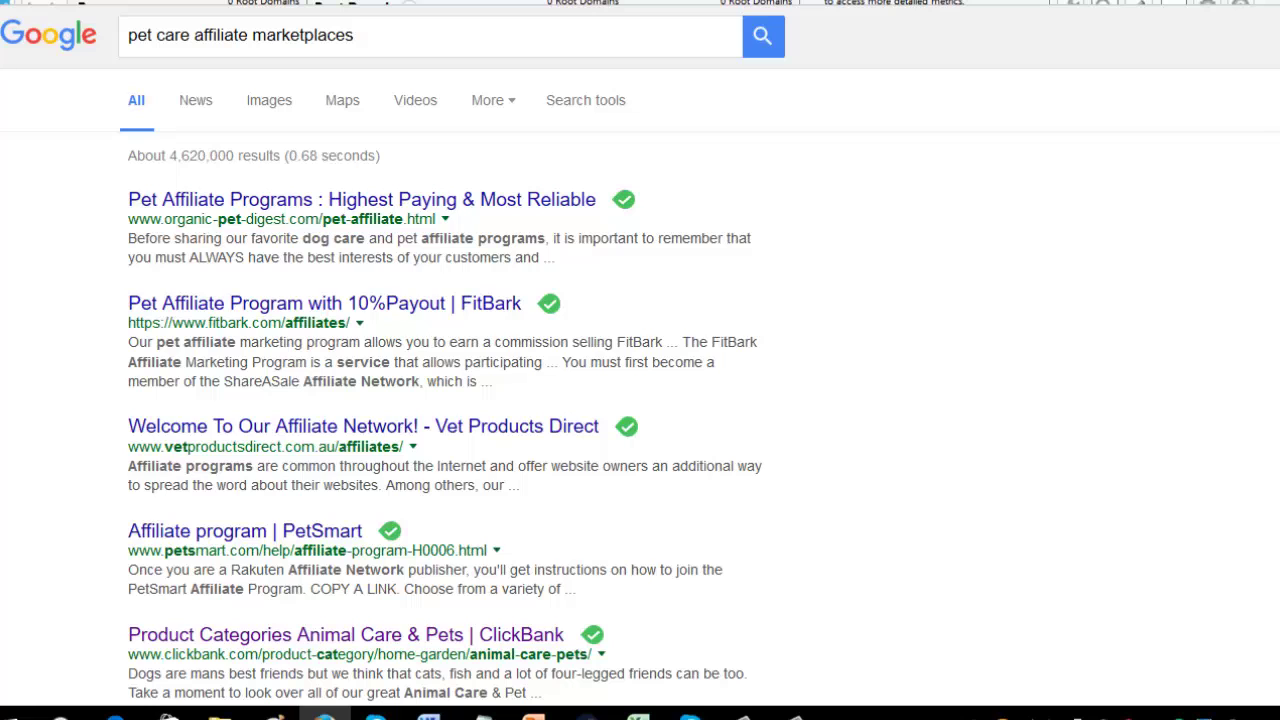
pyautogui.hotkey('ctrl', 'Tab')
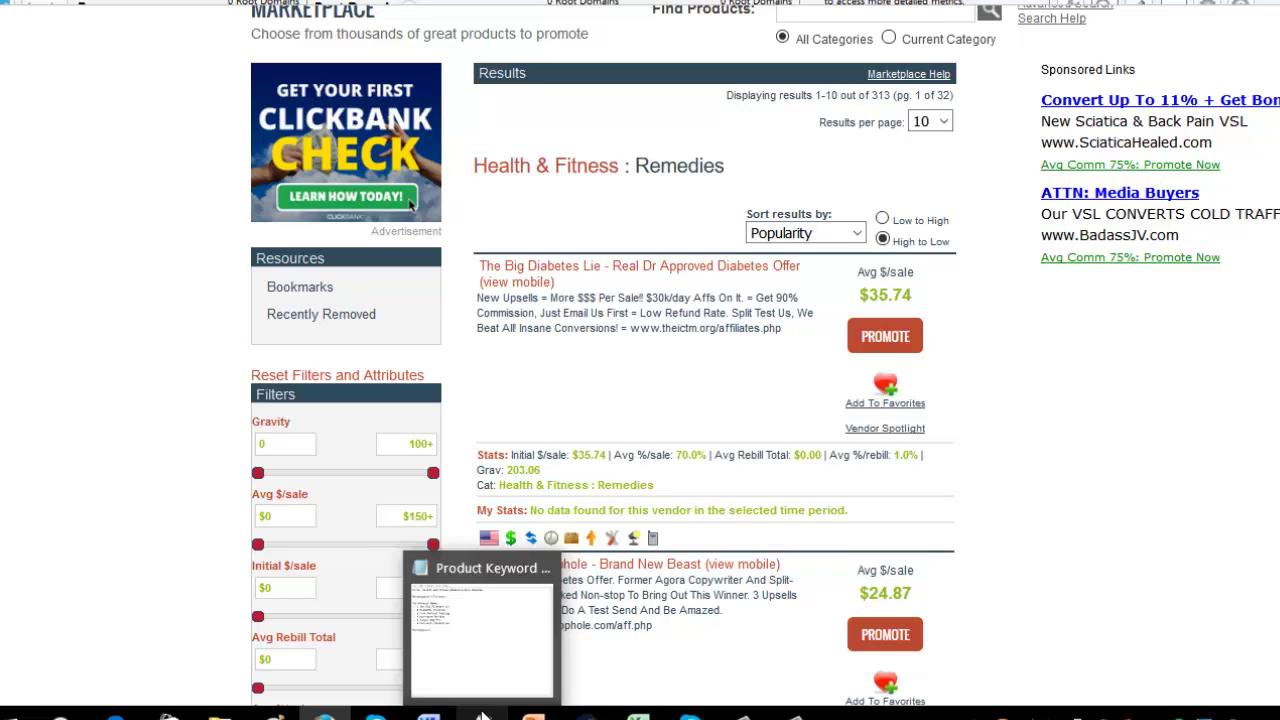
# Step: Bring the product note back in front and select 'Pure Natural Healing' on line 3
pyautogui.click(486, 716)
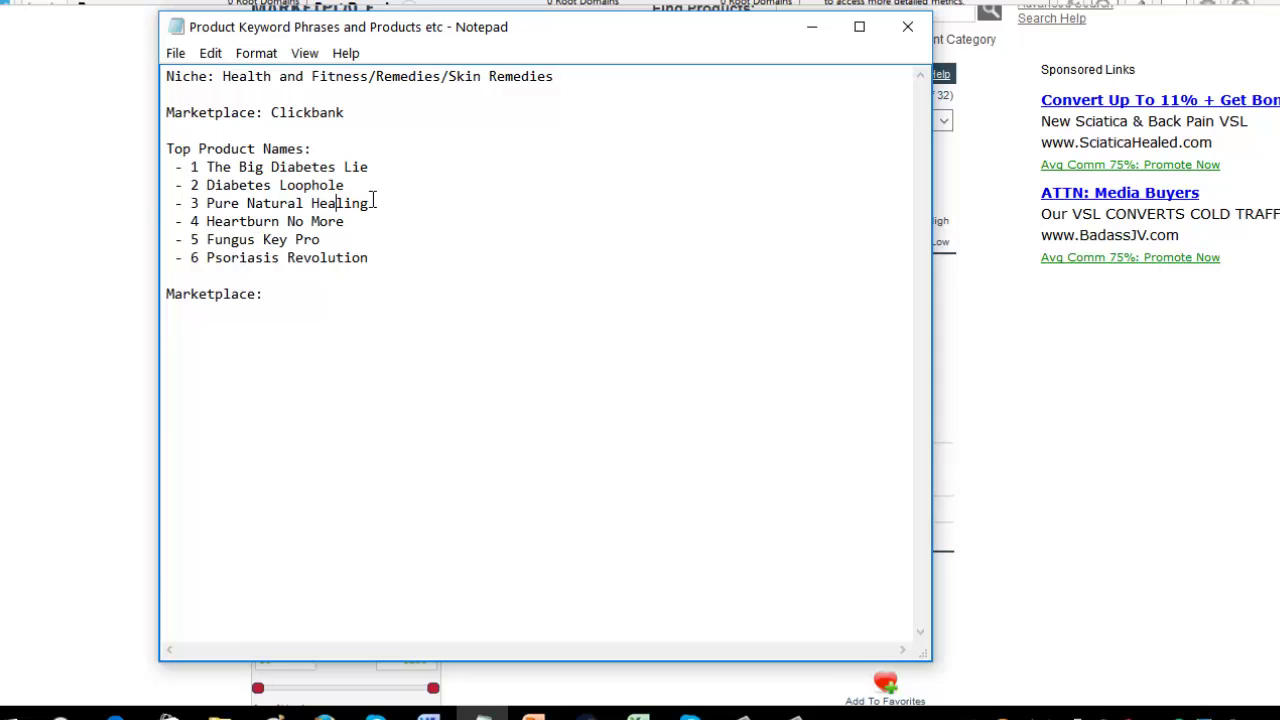
pyautogui.moveTo(369, 203)
pyautogui.mouseDown()
pyautogui.moveTo(207, 222)
pyautogui.moveTo(207, 207)
pyautogui.mouseUp()
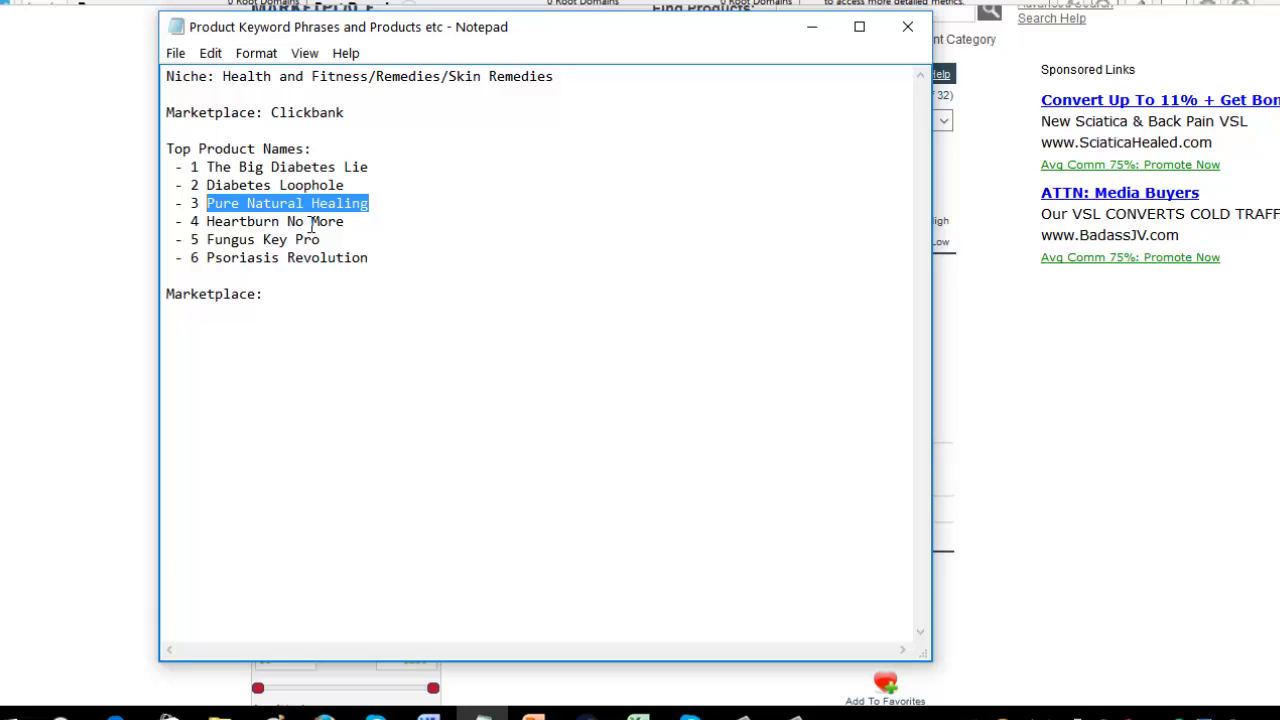
# Step: Delete the Pure Natural Healing entry and its now-empty third line
pyautogui.press('BackSpace')
pyautogui.press('BackSpace')
pyautogui.press('BackSpace')
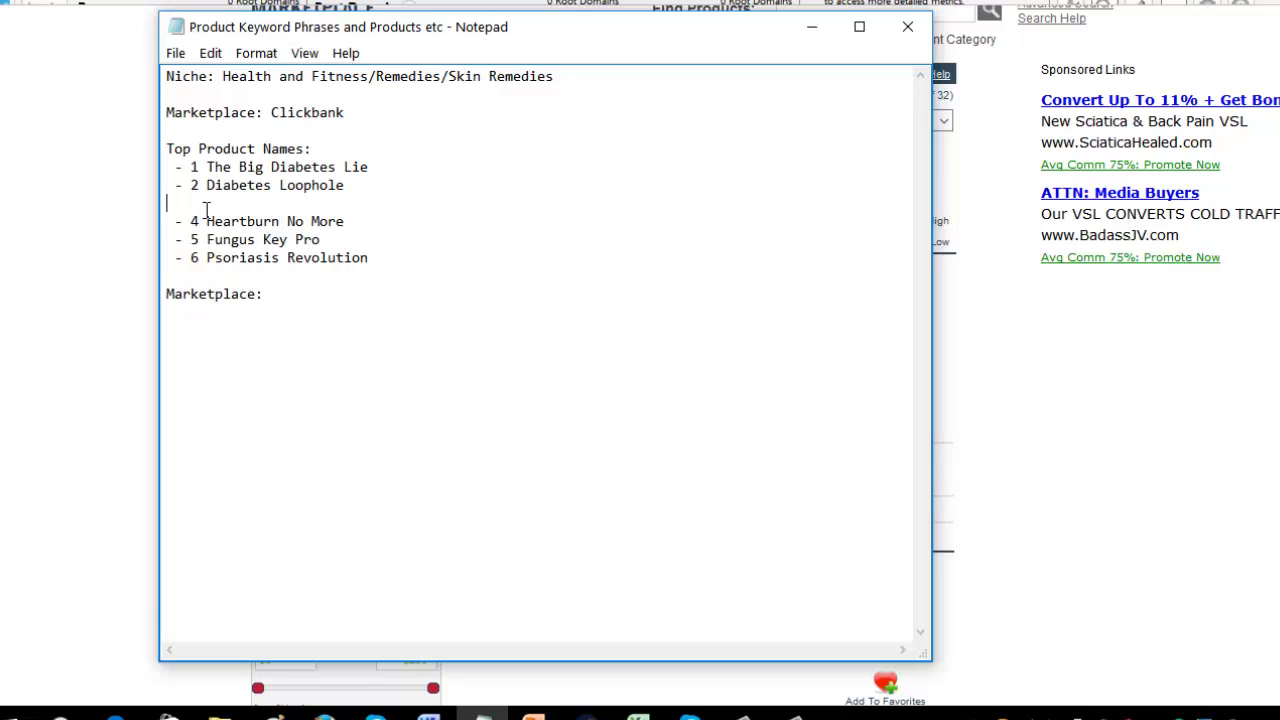
pyautogui.press('BackSpace')
pyautogui.click(197, 203)
pyautogui.press('BackSpace')
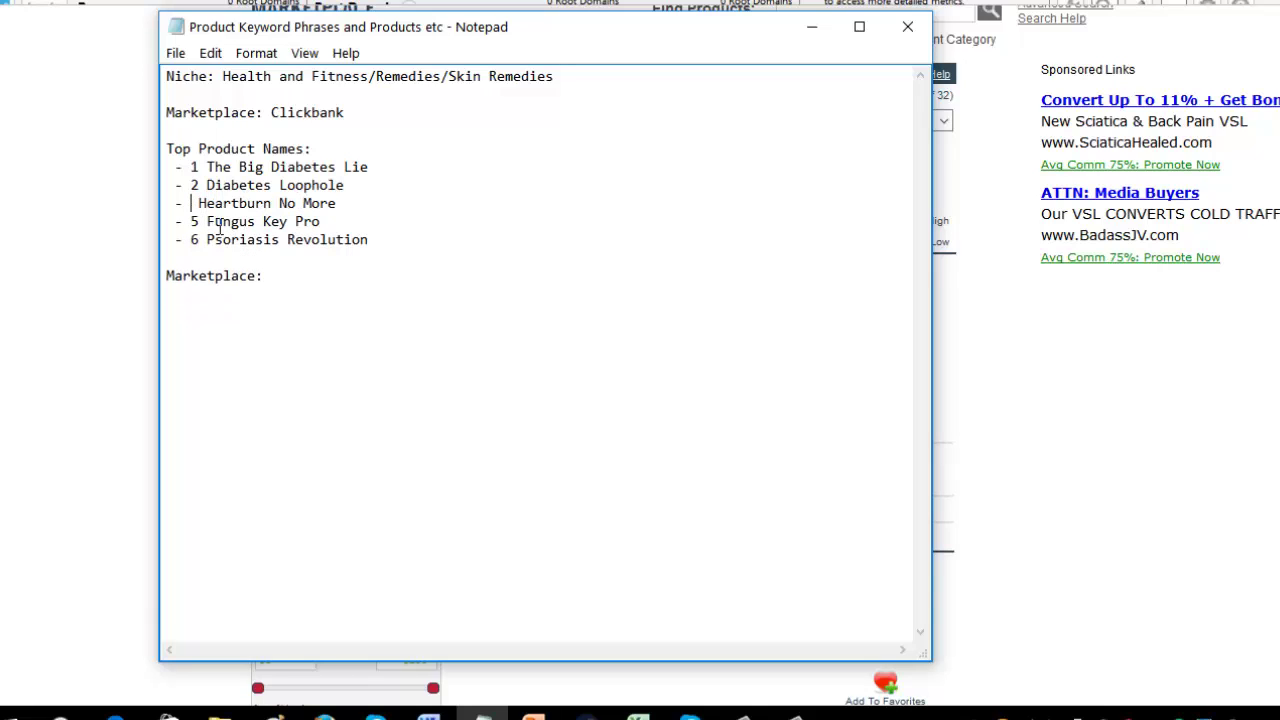
# Step: Renumber Heartburn No More, Fungus Key Pro and Psoriasis Revolution as 3, 4 and 5
pyautogui.write('3')
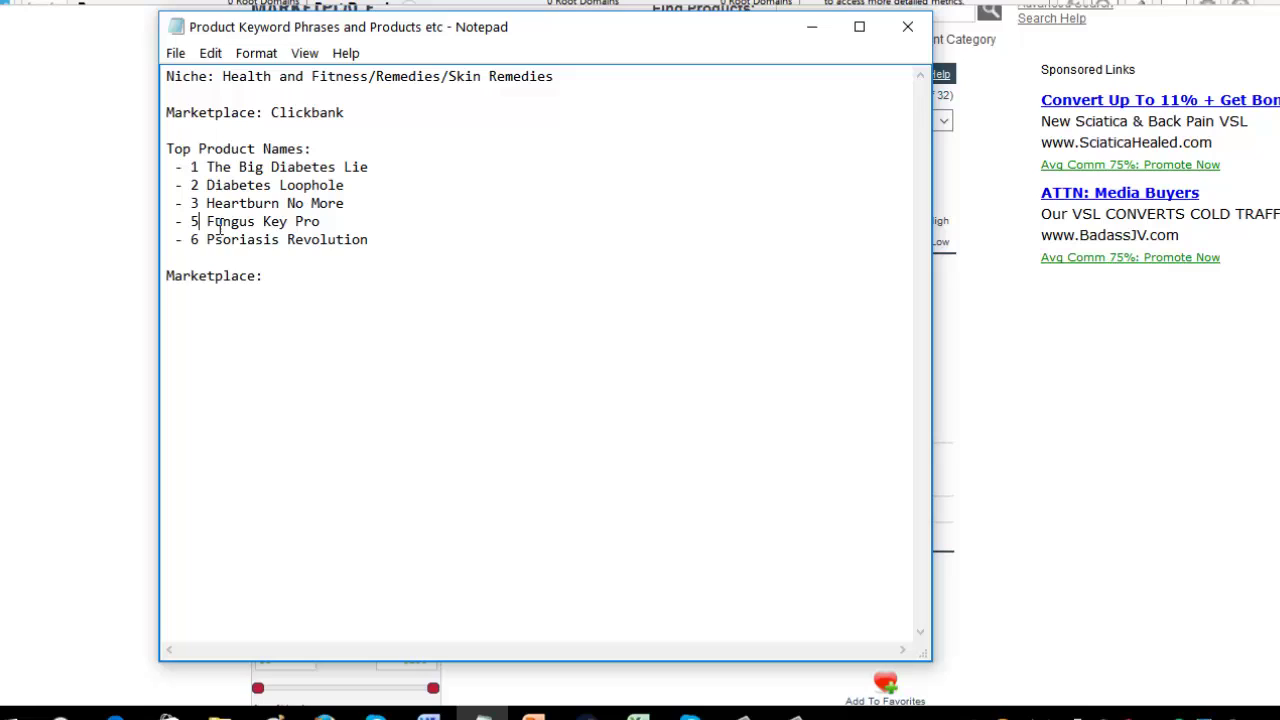
pyautogui.press('BackSpace')
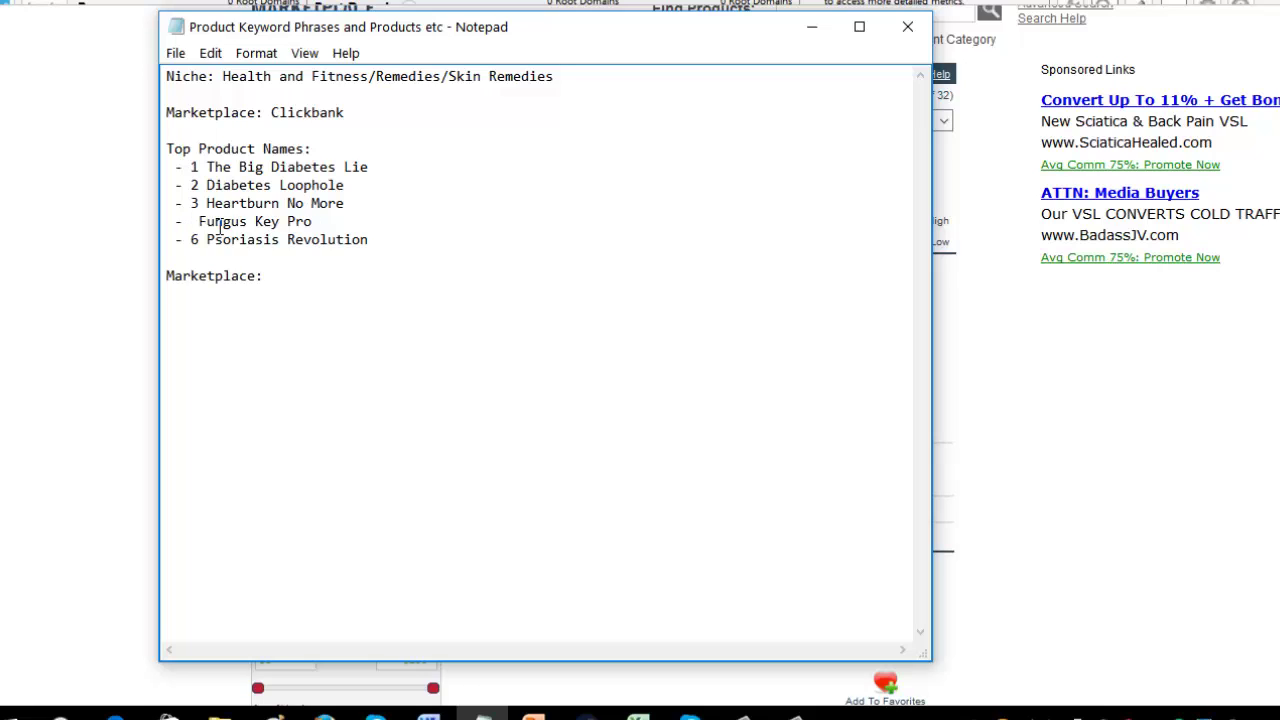
pyautogui.write('4')
pyautogui.press('BackSpace')
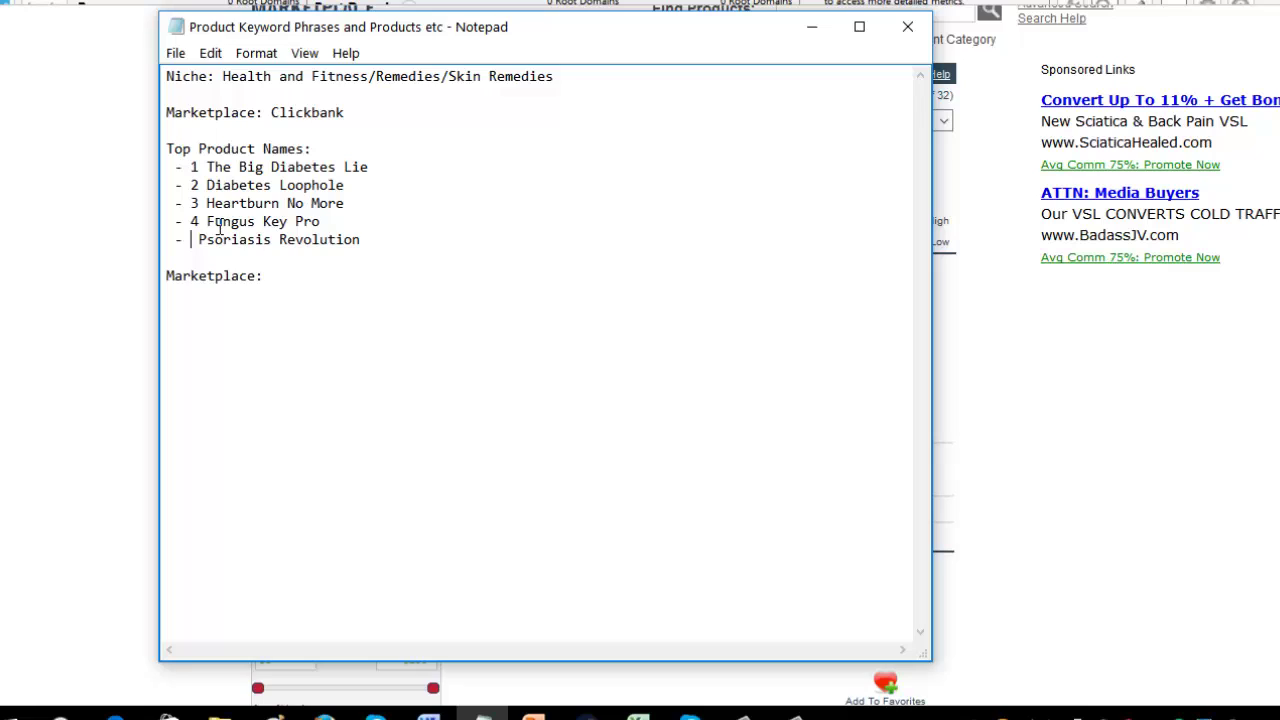
pyautogui.write('5')
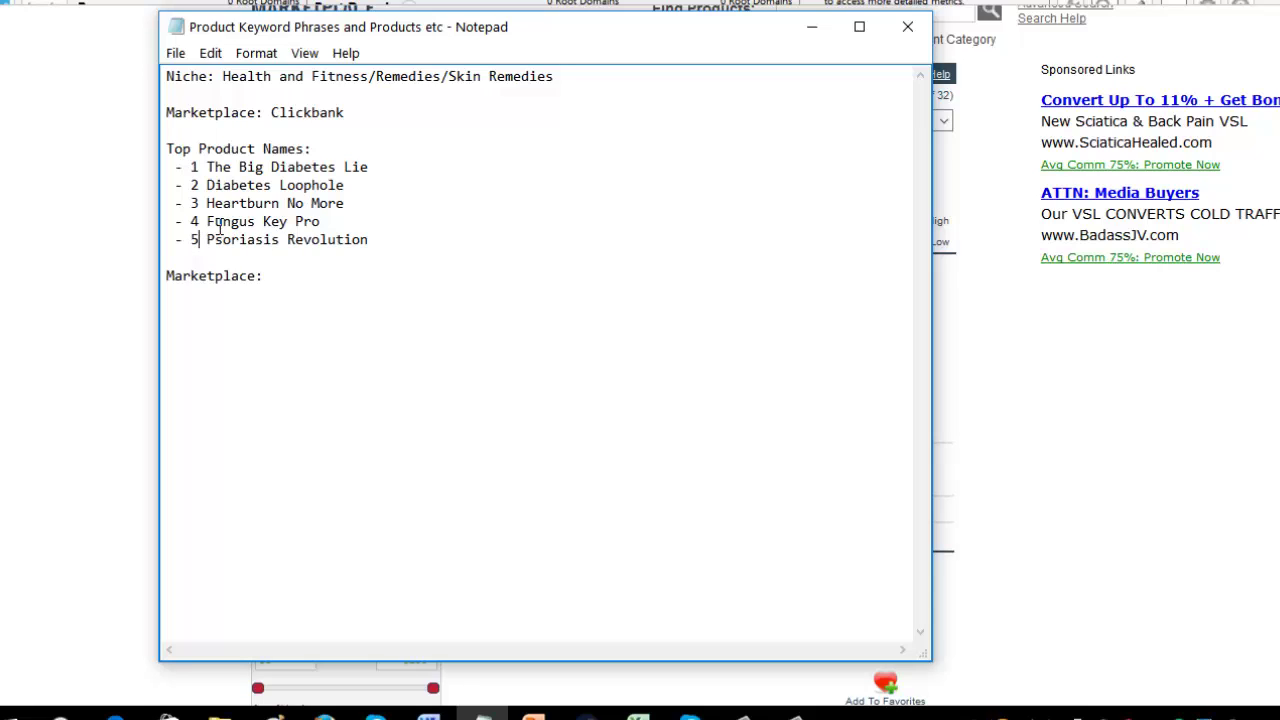
pyautogui.press('End')
pyautogui.click(370, 166)
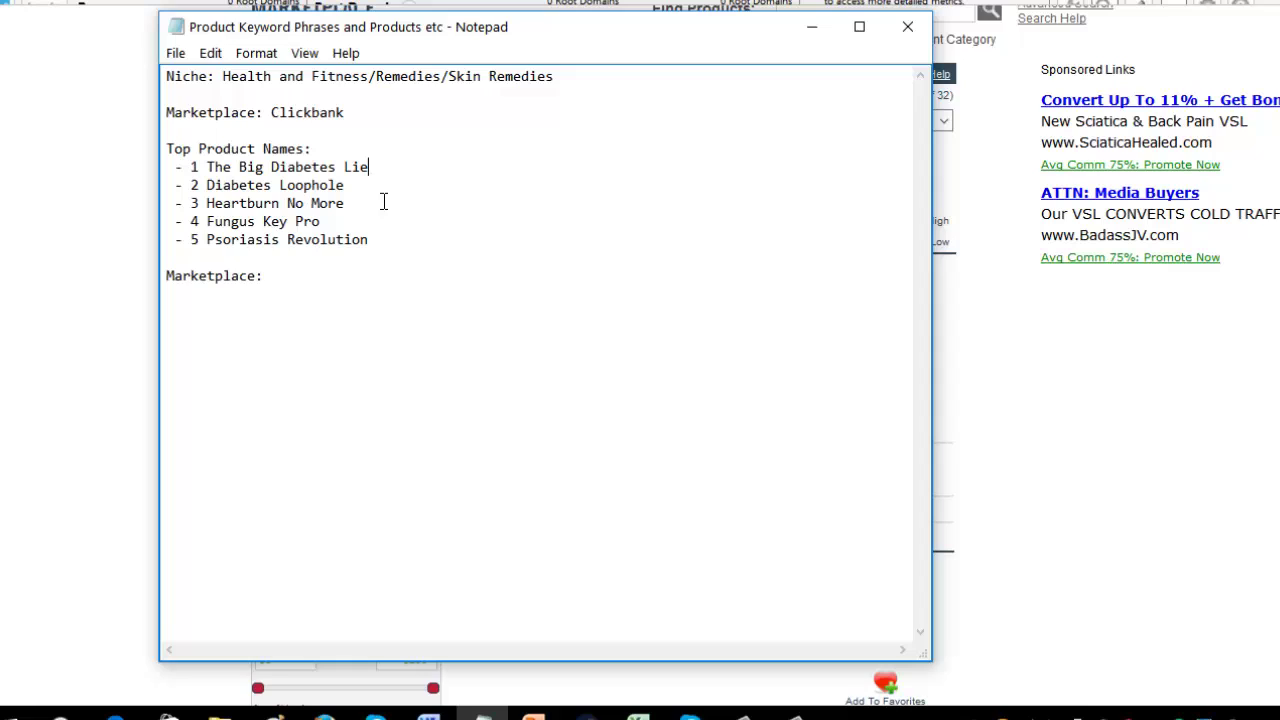